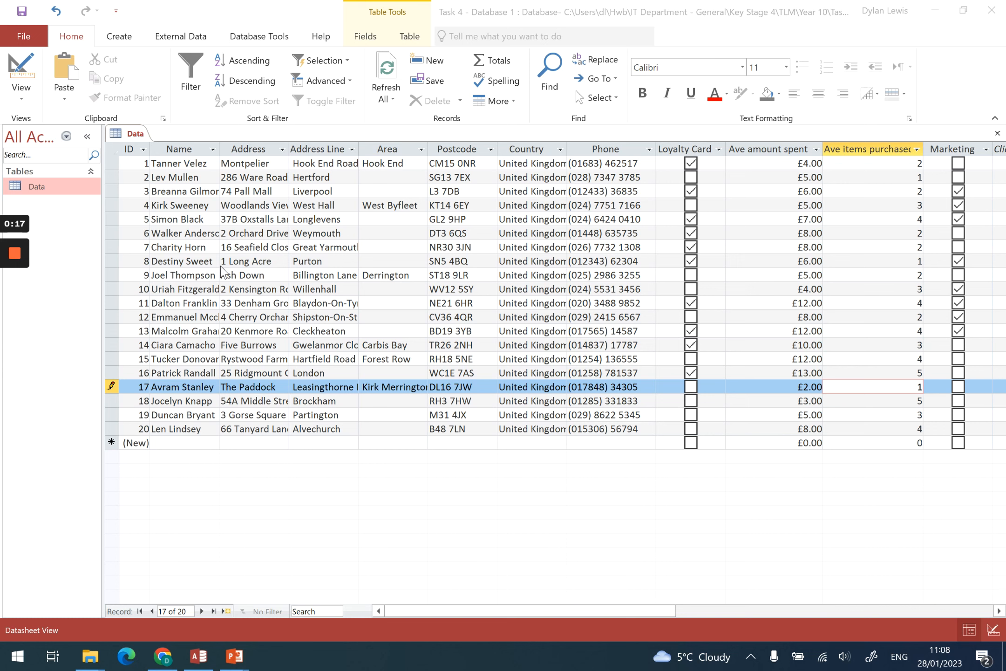
# Step: Create a new query in Design view and add the Data table to it
pyautogui.click(119, 37)
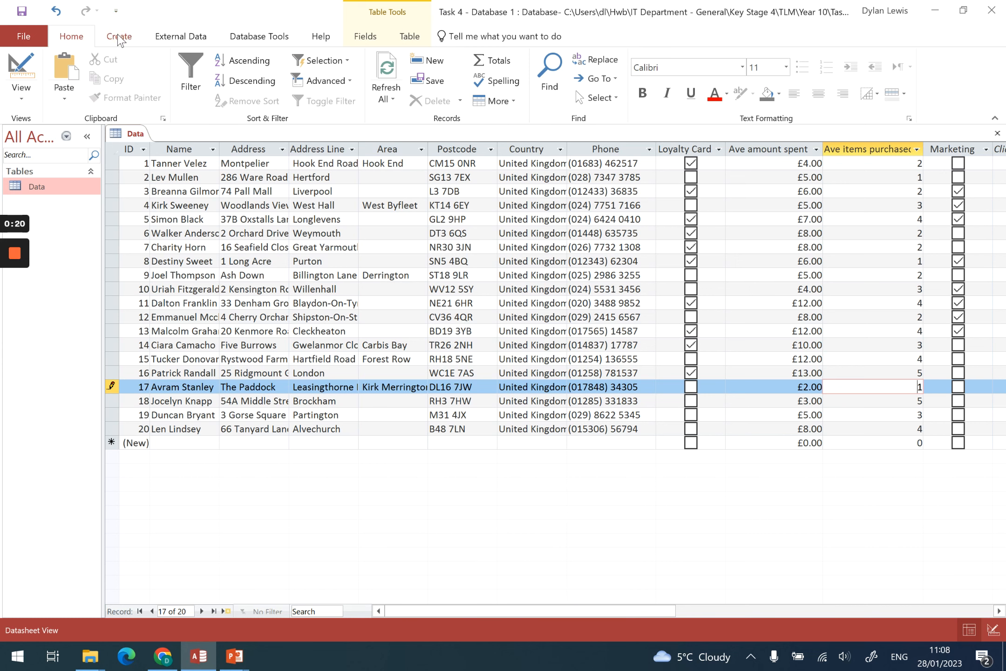
pyautogui.click(118, 36)
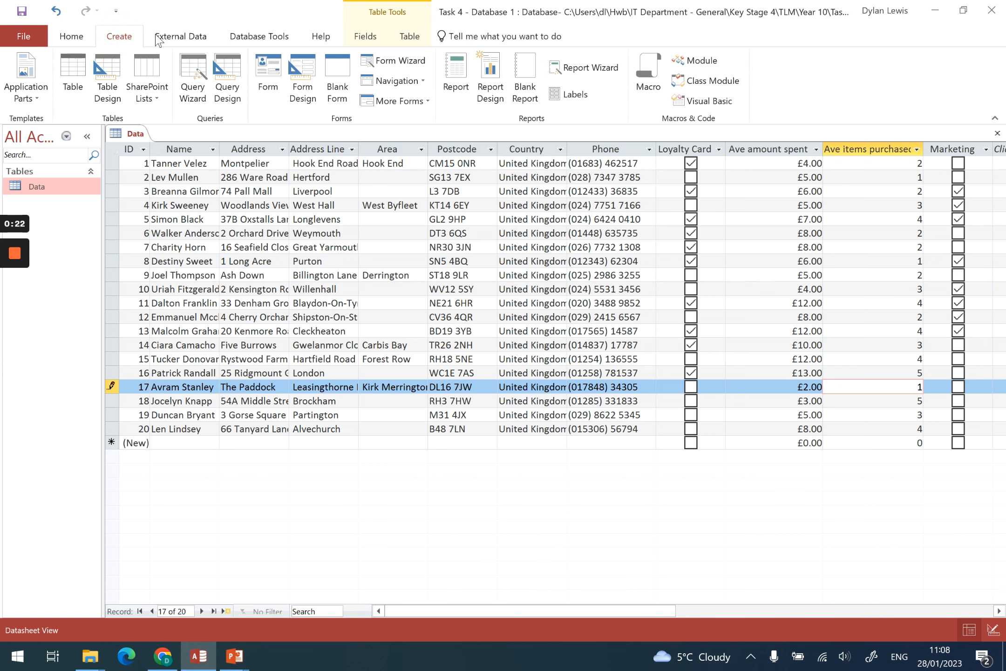
pyautogui.click(226, 79)
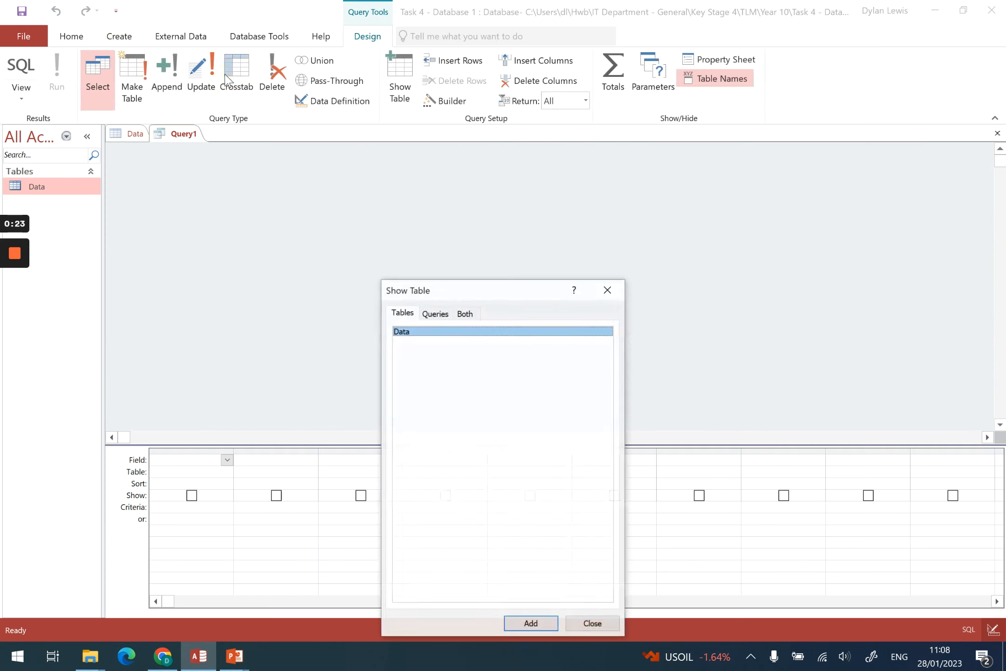
pyautogui.moveTo(449, 290); pyautogui.dragTo(428, 157)
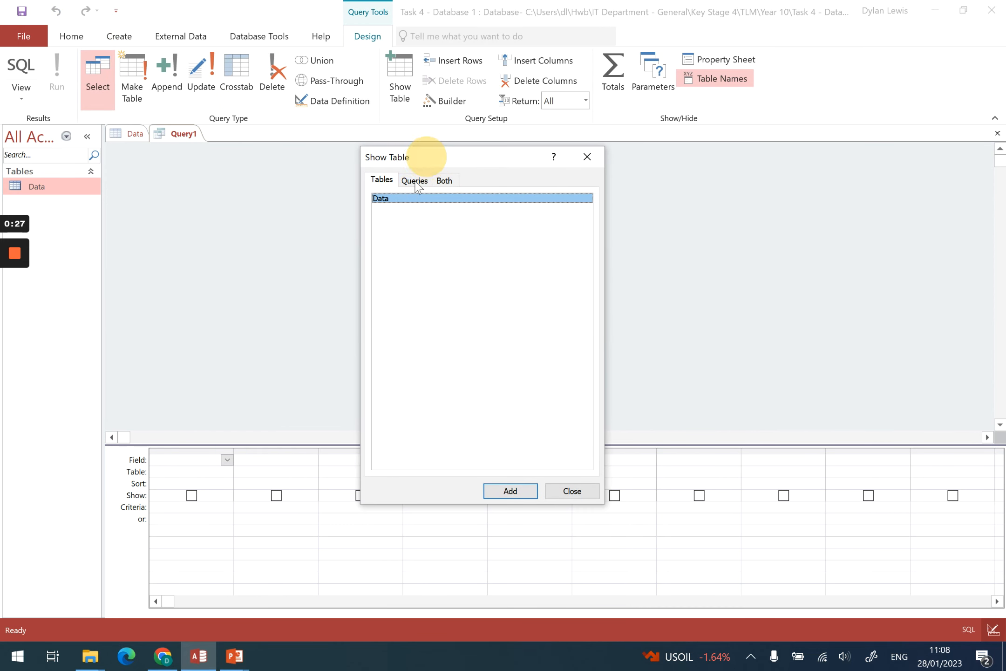
pyautogui.click(390, 208)
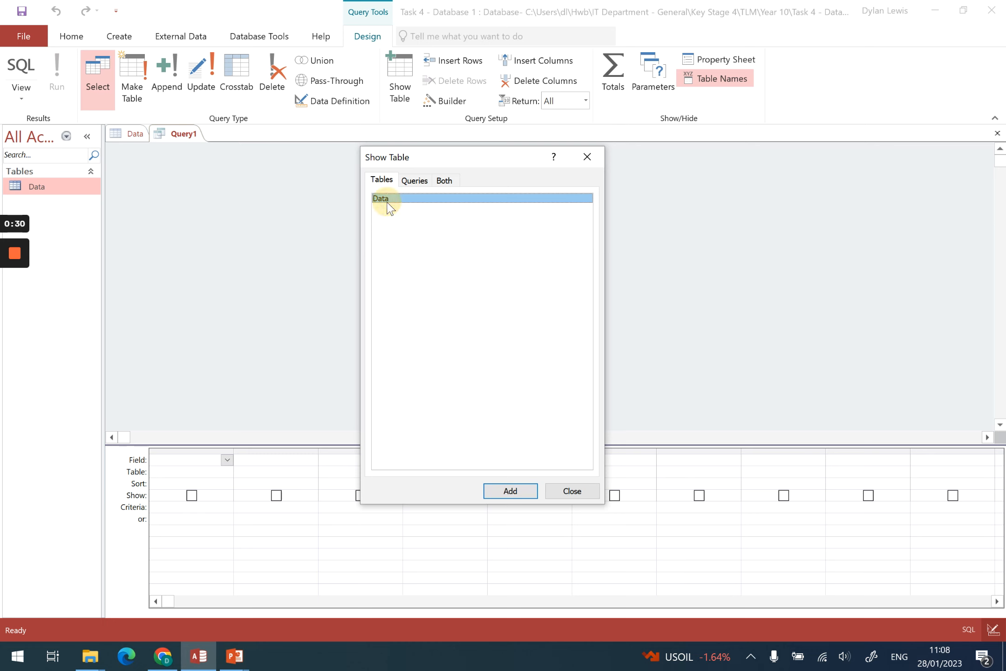
pyautogui.click(530, 494)
pyautogui.click(555, 492)
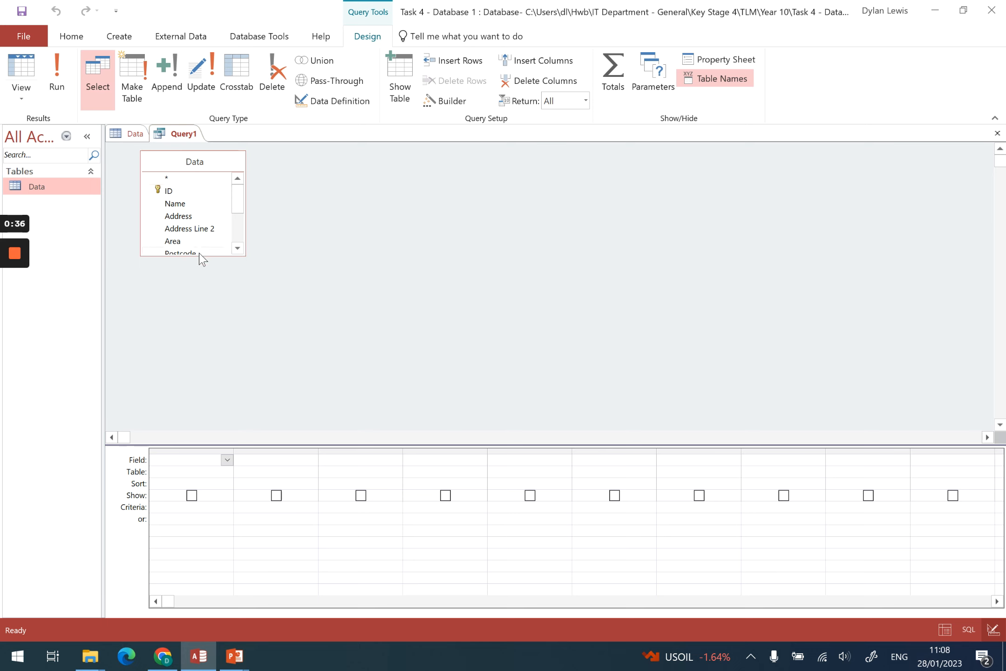
# Step: Enlarge the Data field list to show every field and add all fields from ID to Marketing to the query grid
pyautogui.moveTo(208, 255); pyautogui.dragTo(200, 359)
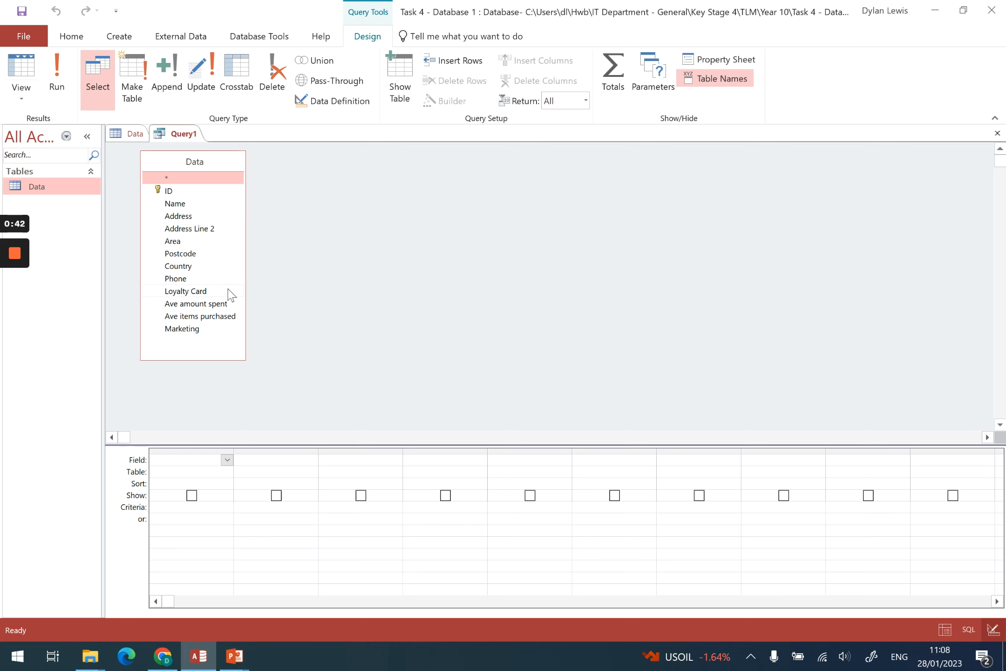
pyautogui.click(170, 192)
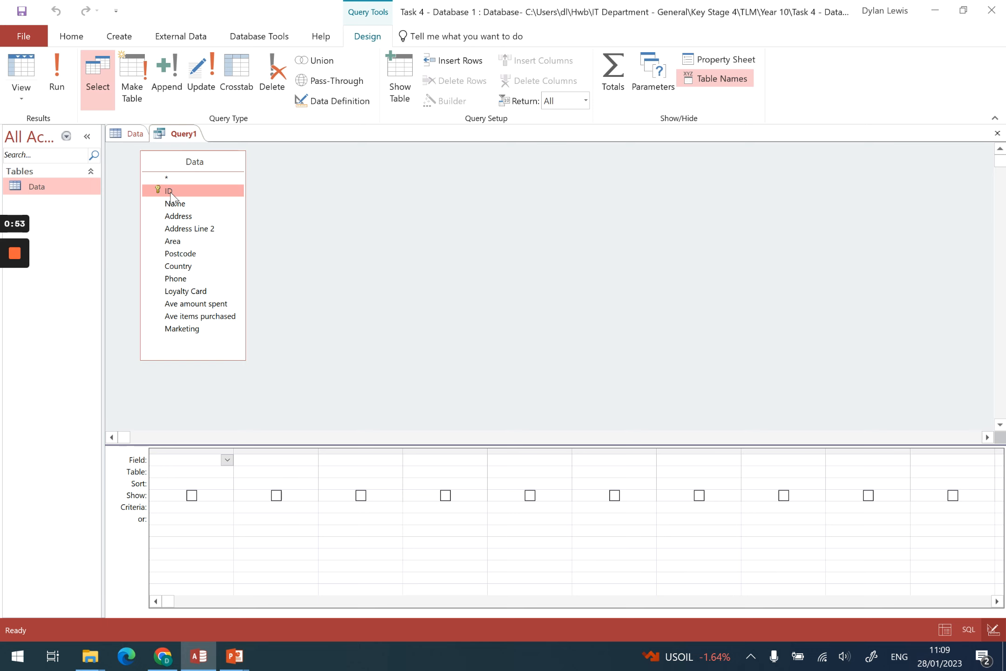
pyautogui.keyDown('shift'); pyautogui.click(175, 329); pyautogui.keyUp('shift')
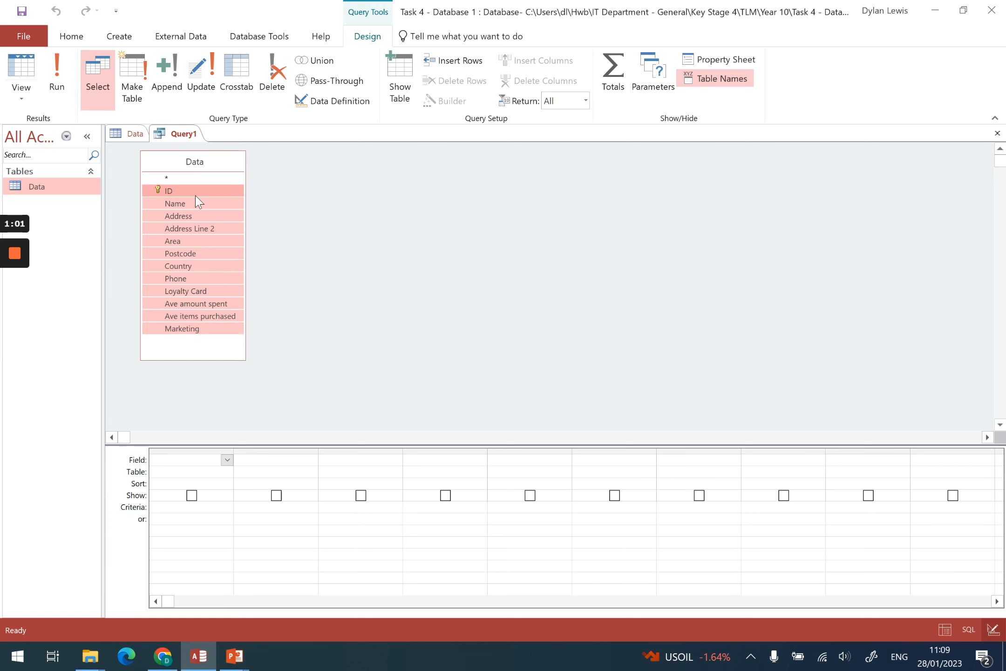
pyautogui.click(180, 194)
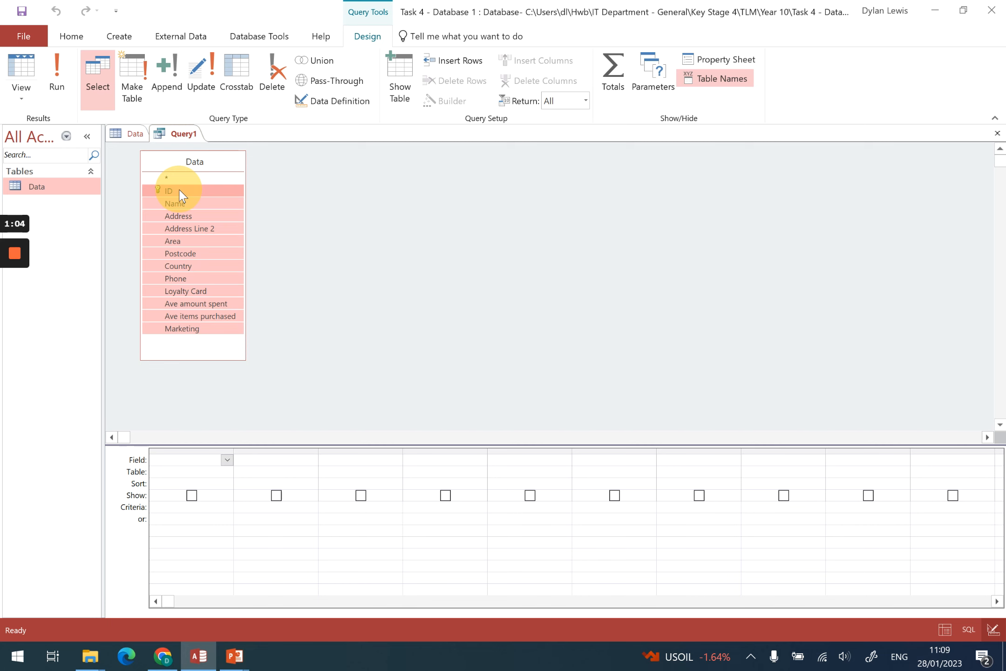
pyautogui.moveTo(180, 195); pyautogui.dragTo(179, 464)
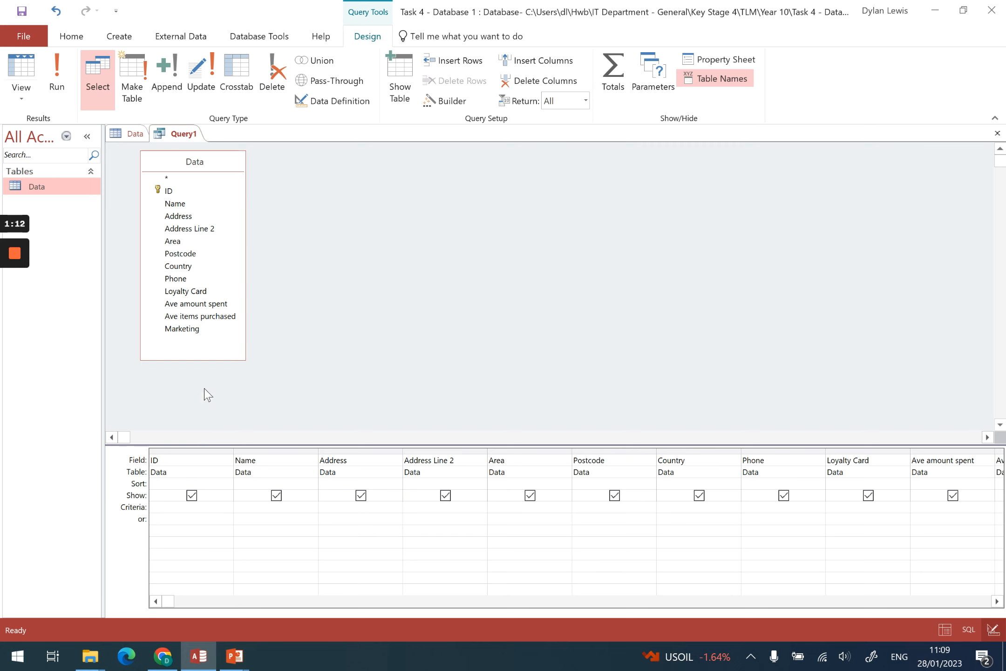
pyautogui.click(175, 192)
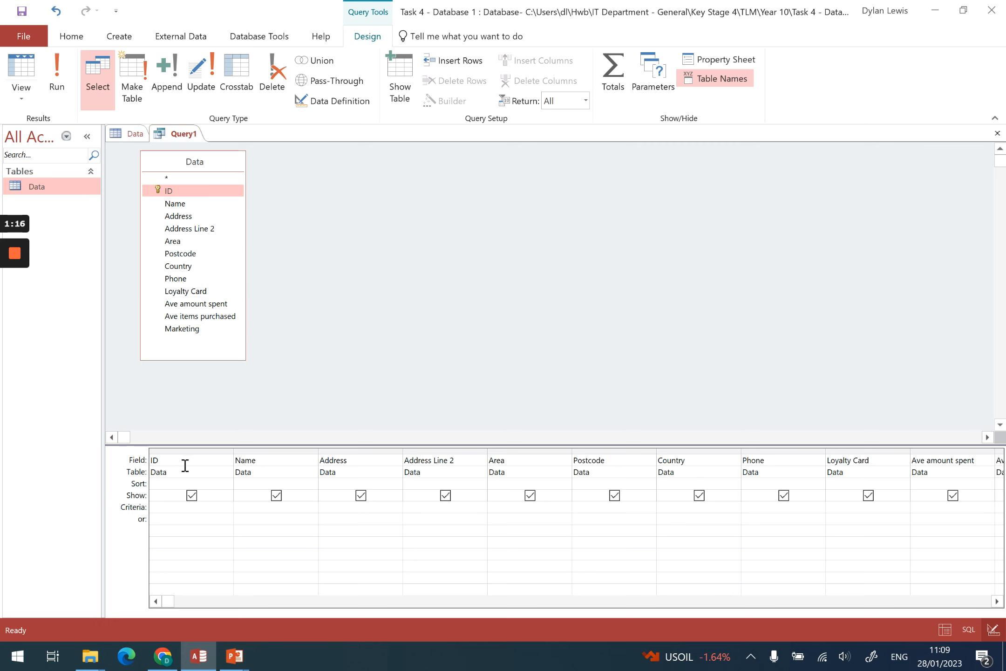
pyautogui.click(171, 204)
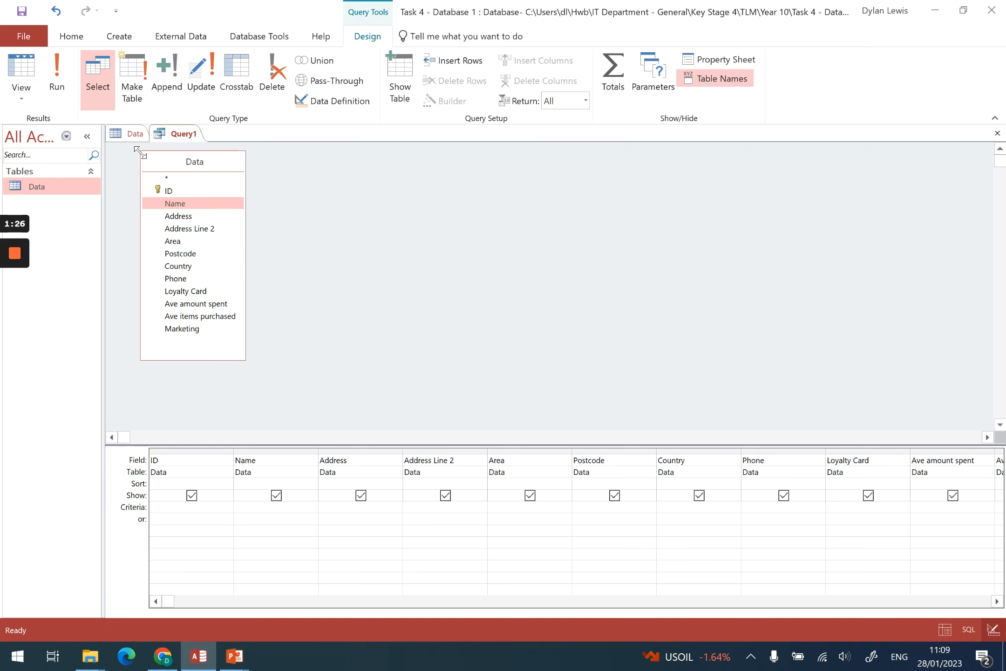
# Step: Check the Data table's fields, and in the query set the criteria Yes for Loyalty Card and >5 for Ave amount spent
pyautogui.click(132, 137)
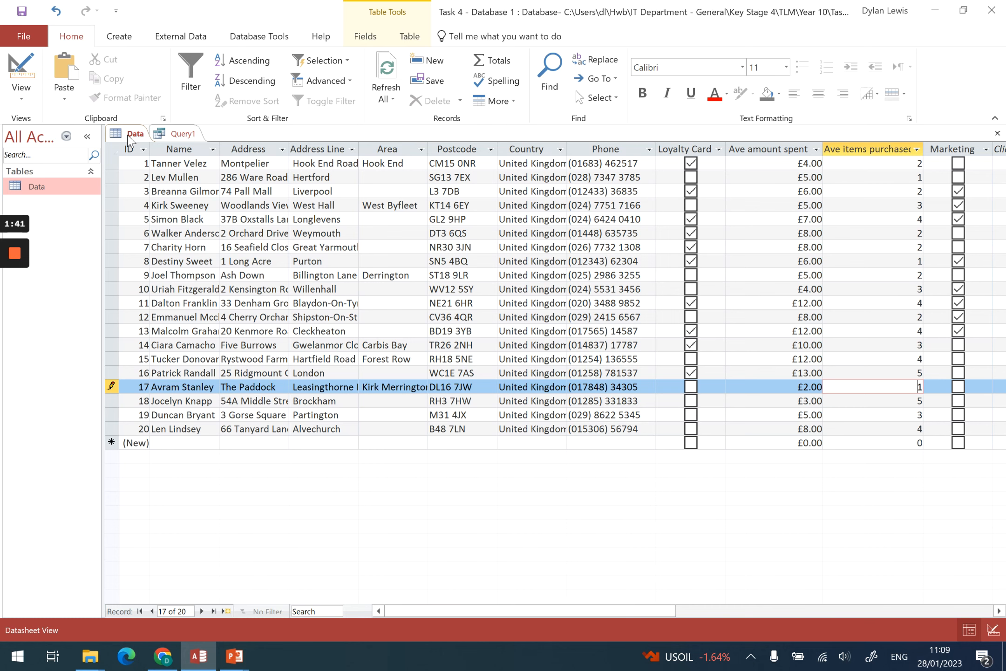
pyautogui.click(181, 134)
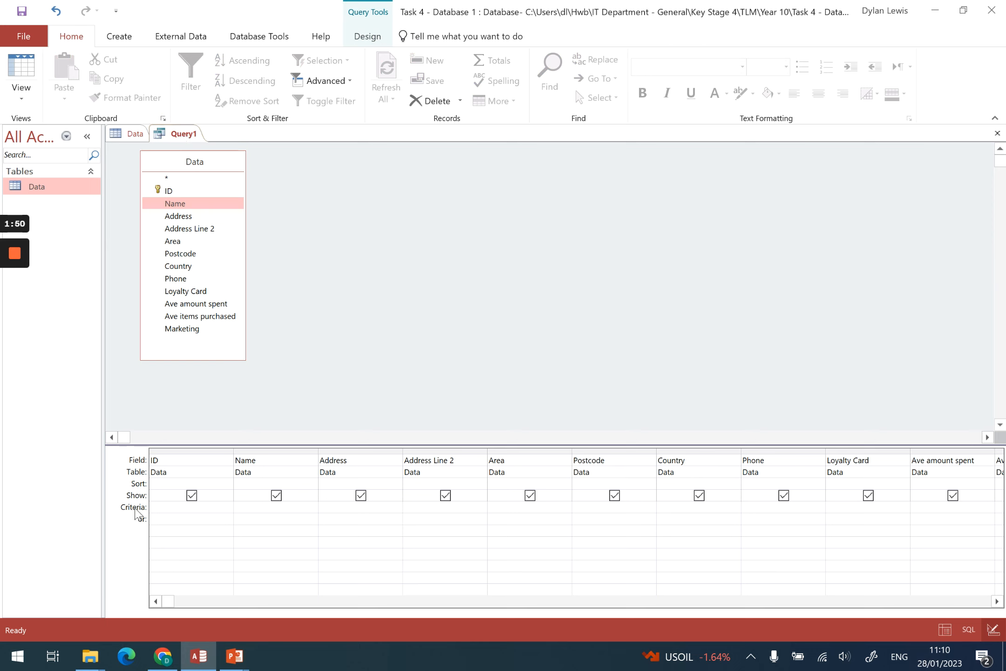
pyautogui.click(844, 506)
pyautogui.write('yes')
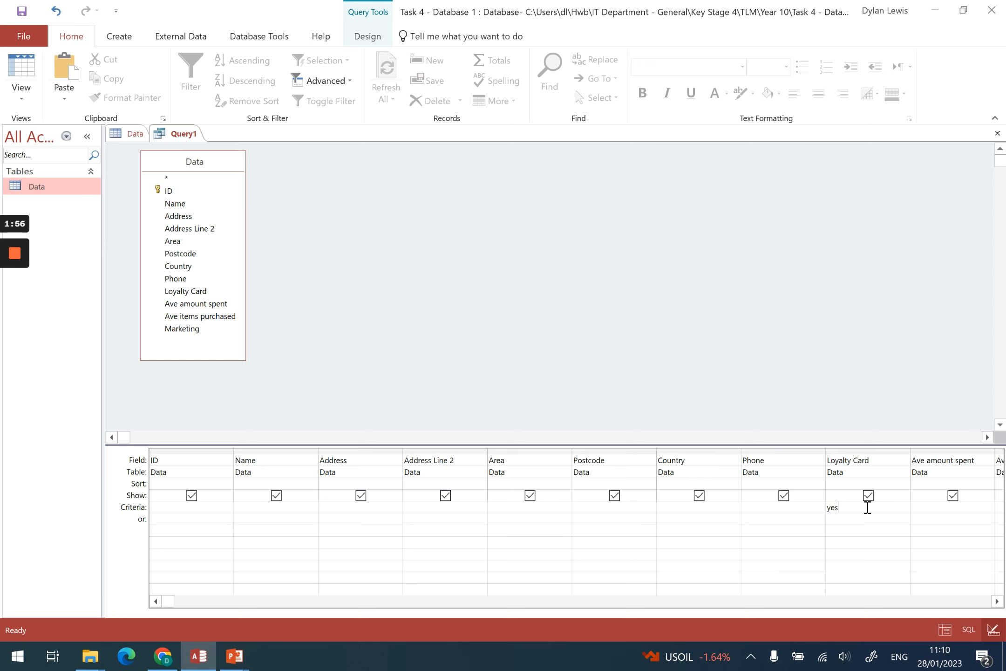
pyautogui.click(926, 509)
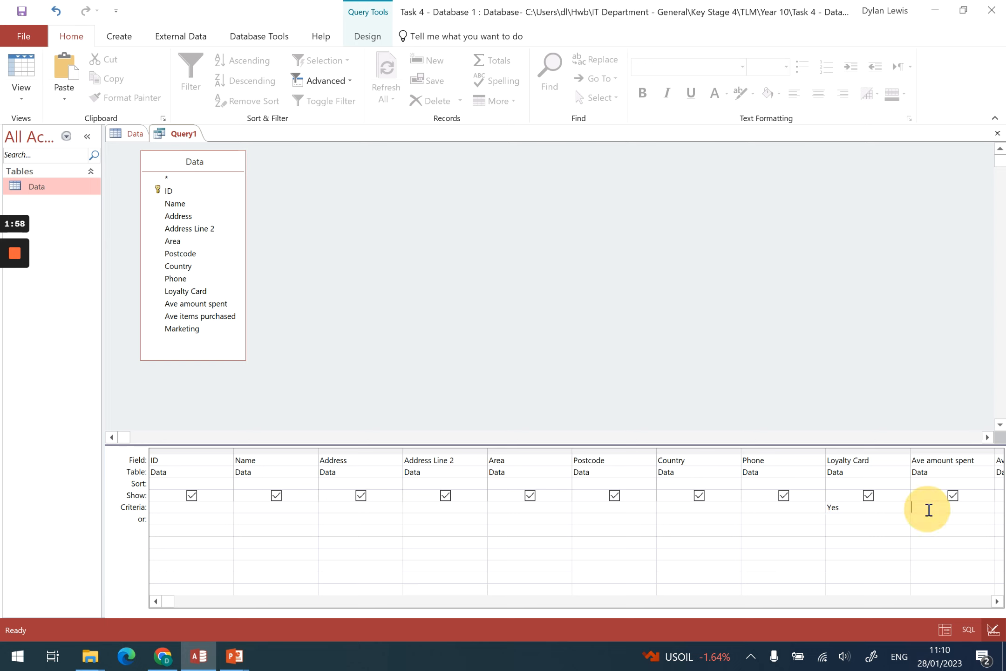
pyautogui.write('>5')
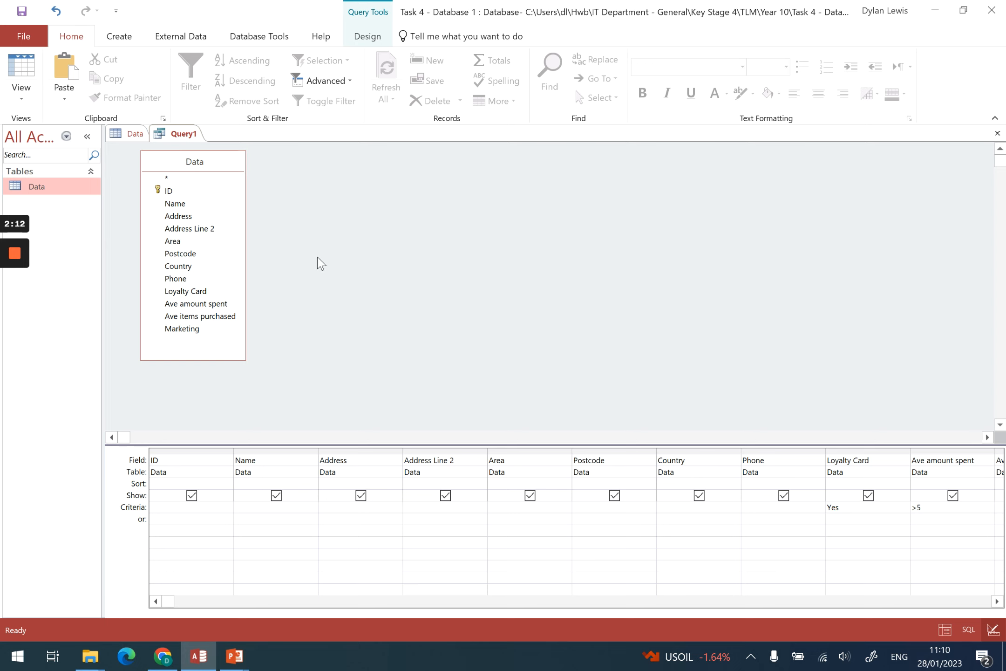
# Step: Run the query and compare its records with those in the Data table
pyautogui.click(366, 38)
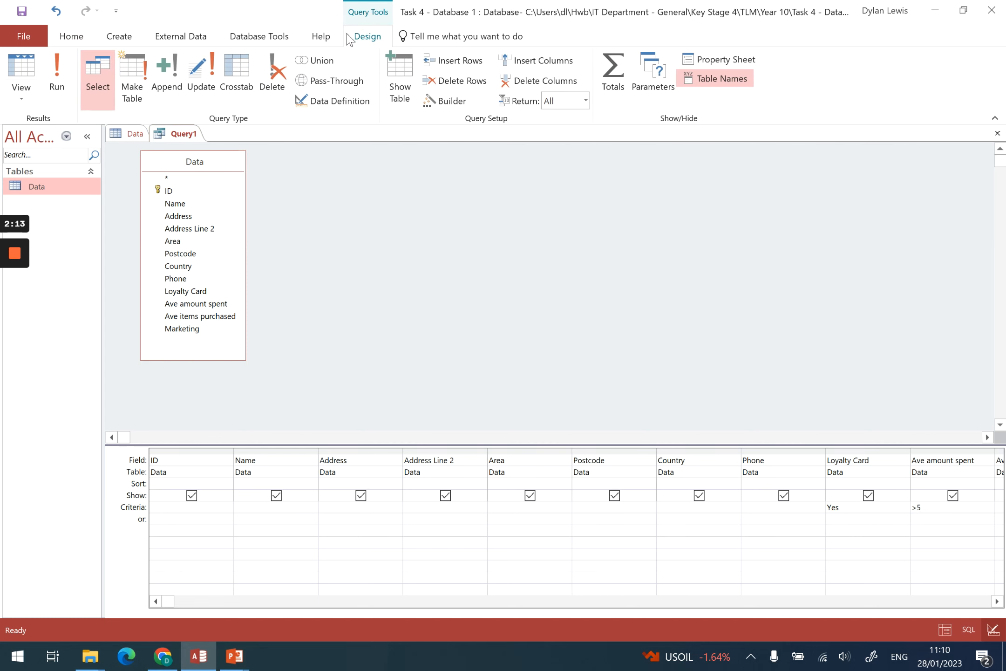
pyautogui.click(56, 68)
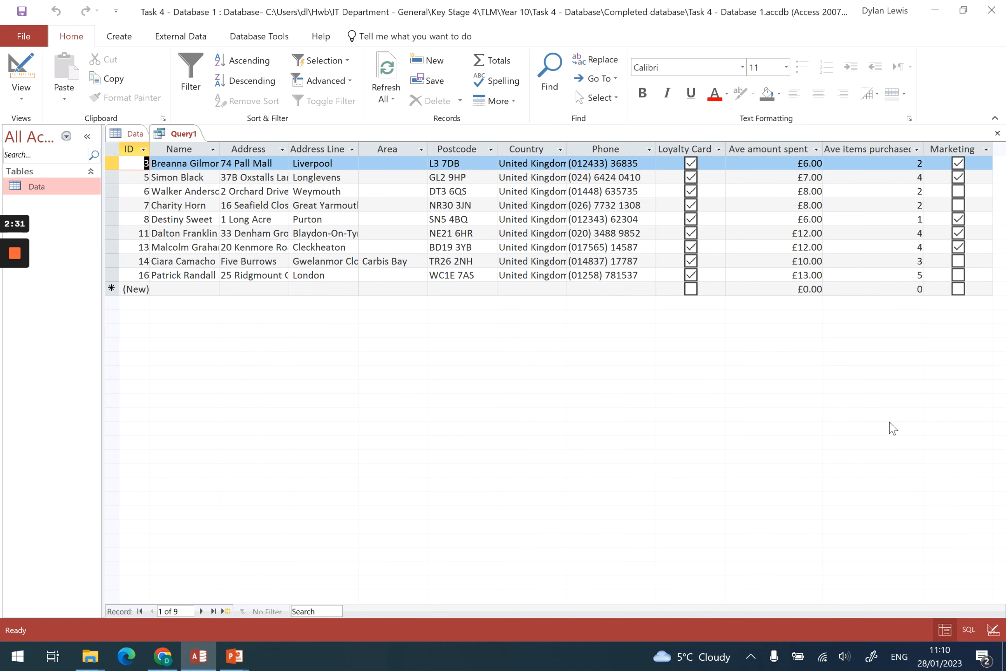
pyautogui.click(133, 135)
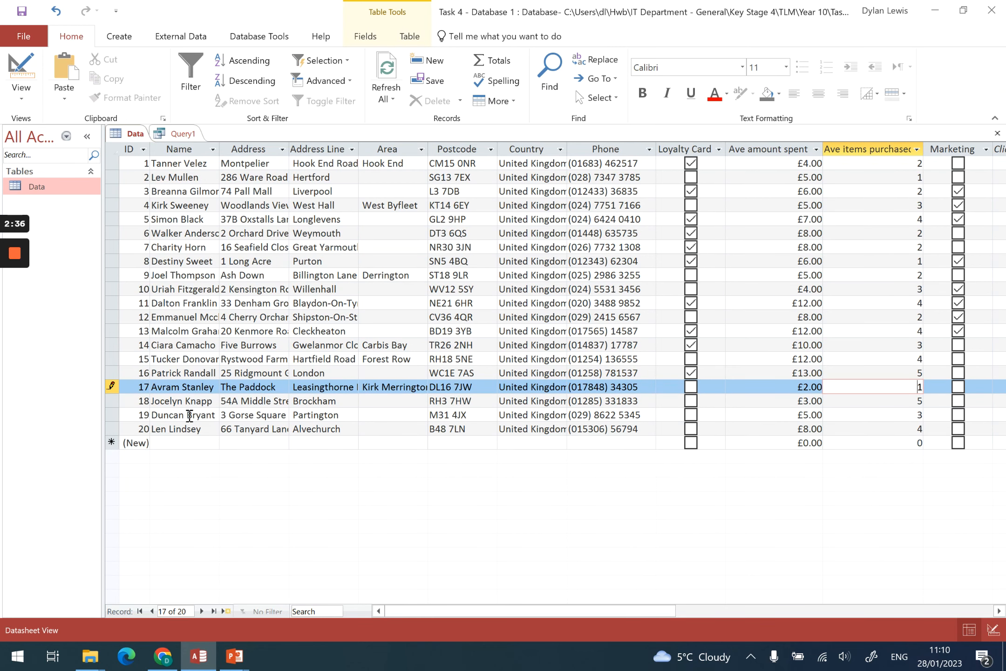
pyautogui.click(183, 134)
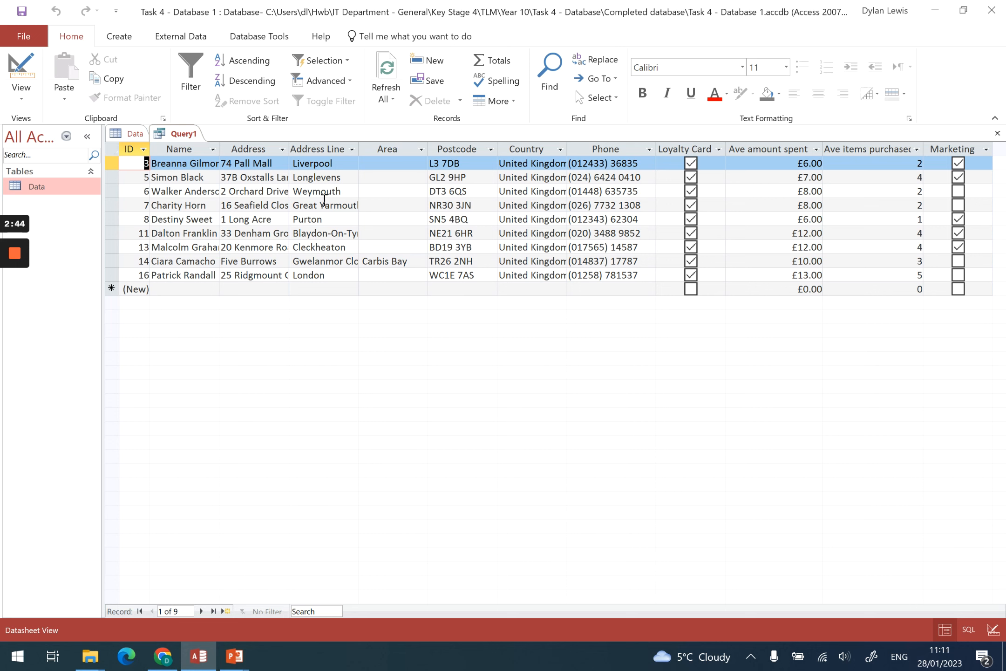
# Step: Return the query to Design view and set the Marketing field's criterion to No
pyautogui.click(31, 99)
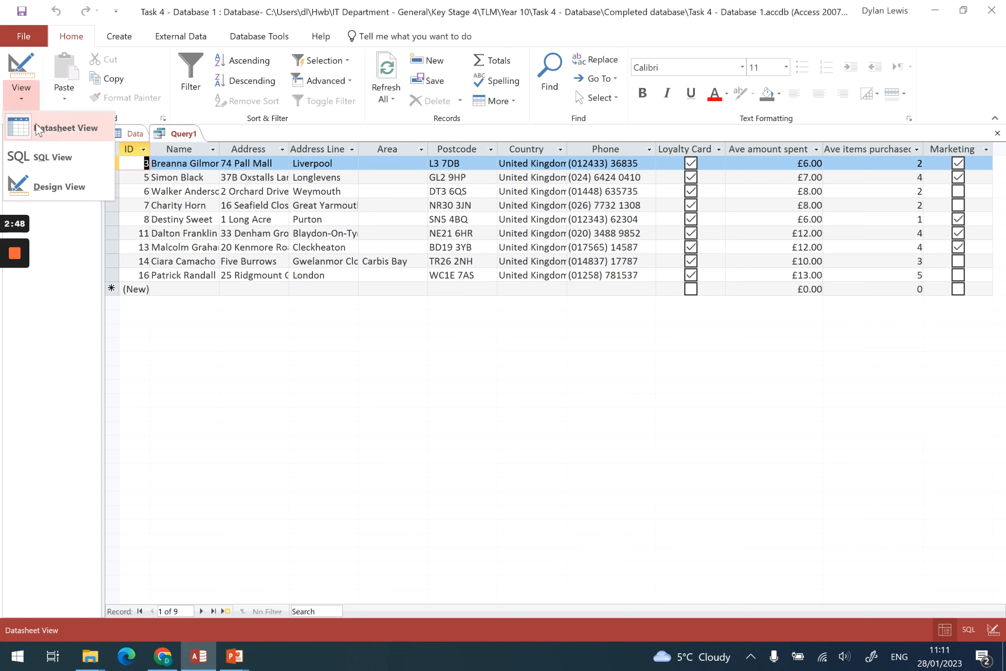
pyautogui.click(58, 189)
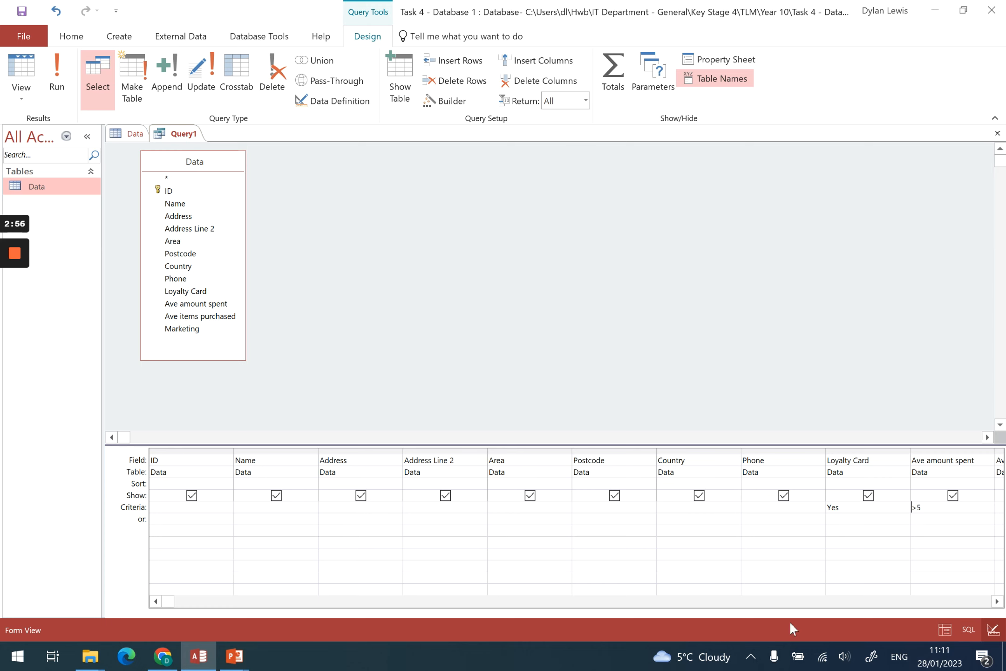
pyautogui.click(996, 601)
pyautogui.click(996, 602)
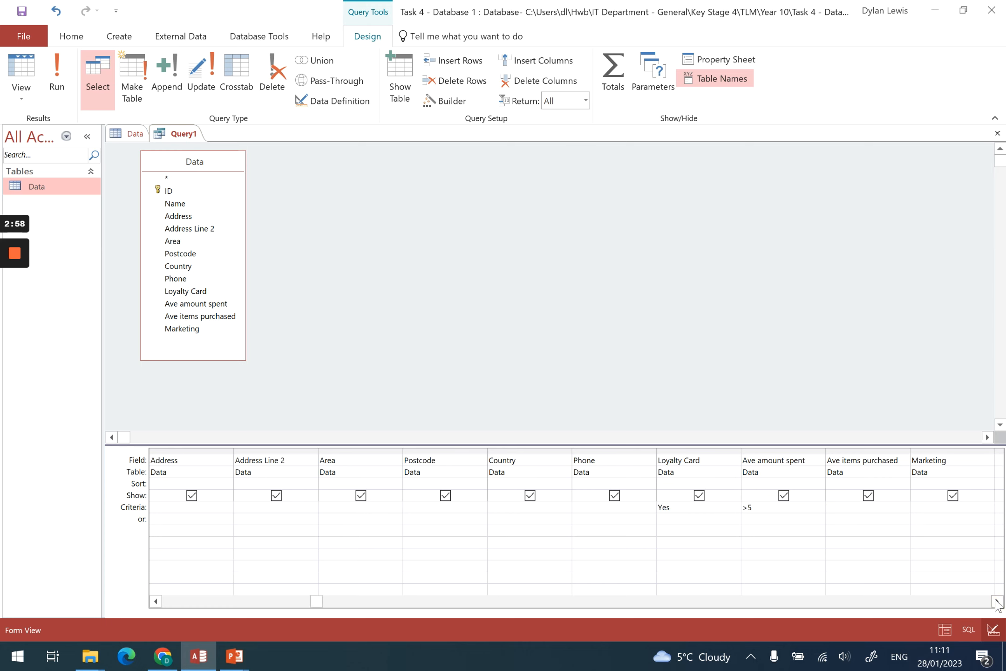
pyautogui.click(856, 511)
pyautogui.click(914, 507)
pyautogui.write('no')
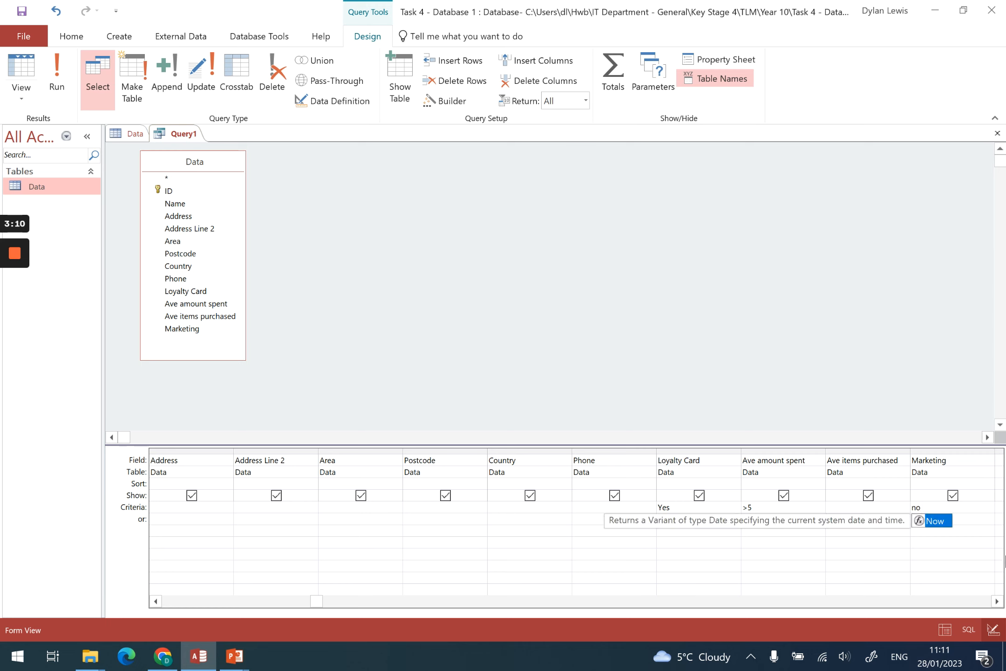
pyautogui.click(950, 508)
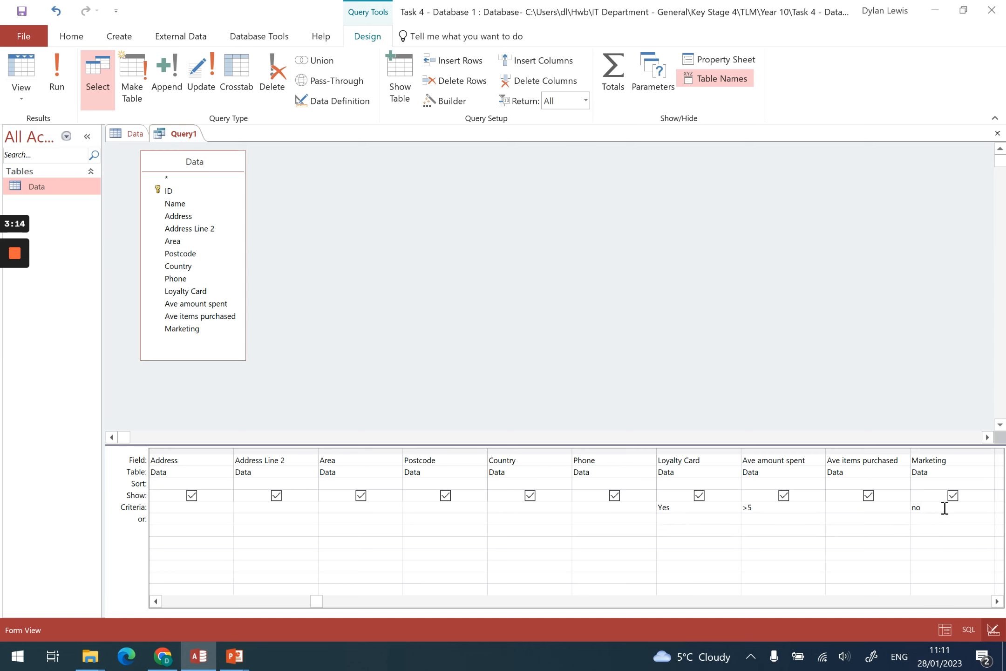
# Step: Run the query with all three criteria to check its records, and return to Design view
pyautogui.click(56, 86)
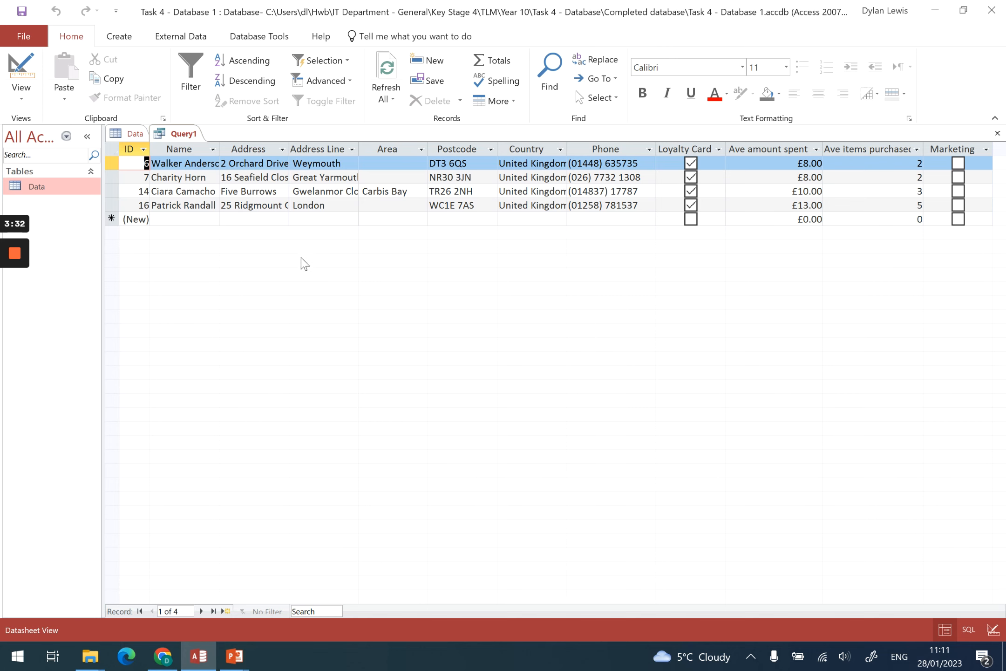
pyautogui.click(23, 93)
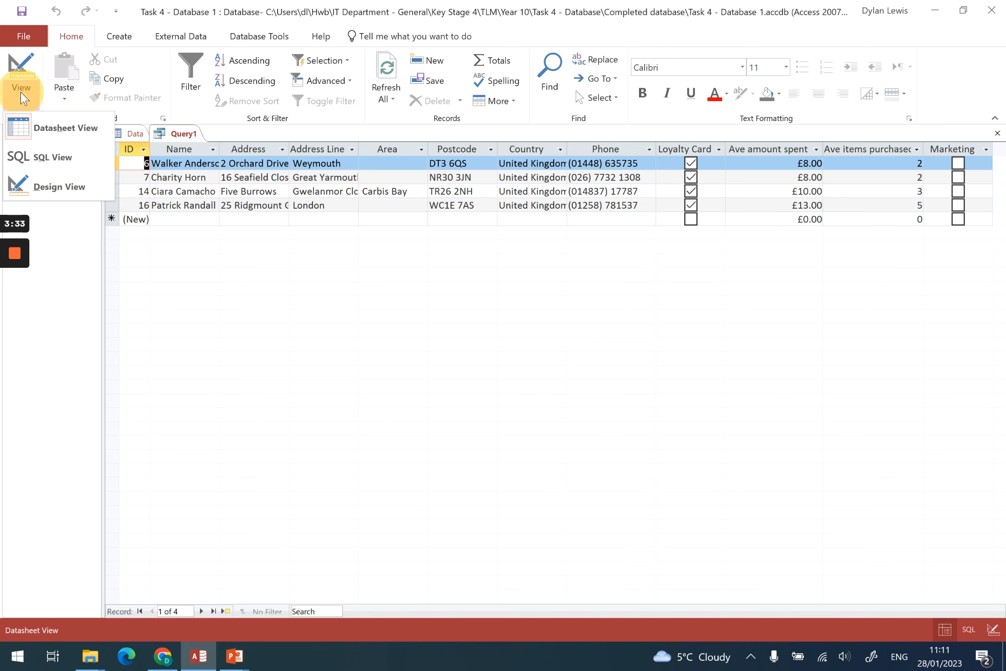
pyautogui.click(50, 187)
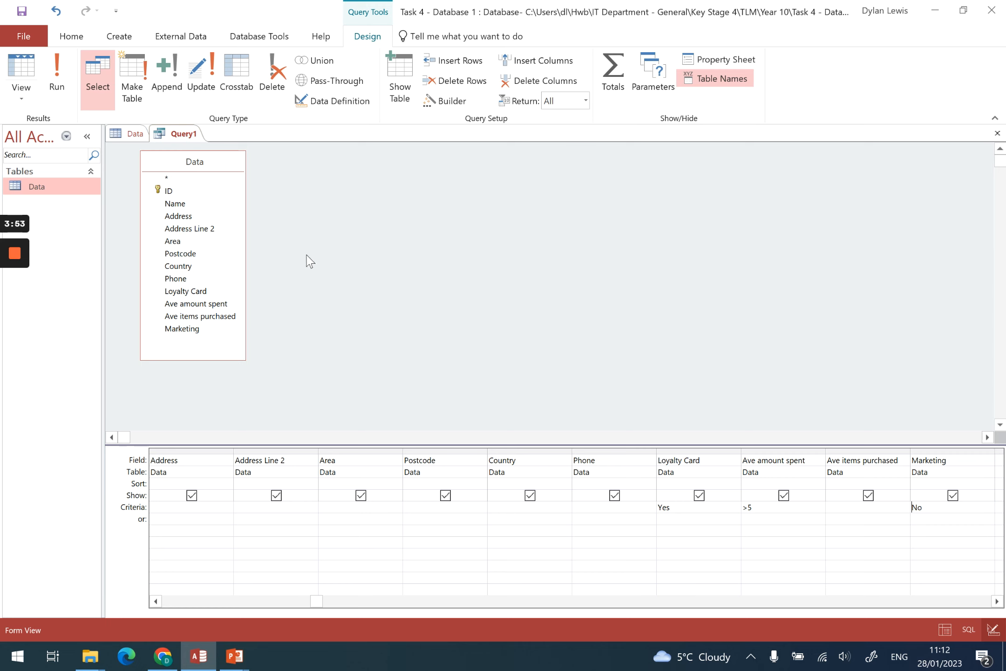
# Step: Save the query as "A query to search for loyalty cards average spend and marketing" and close it
pyautogui.rightClick(188, 135)
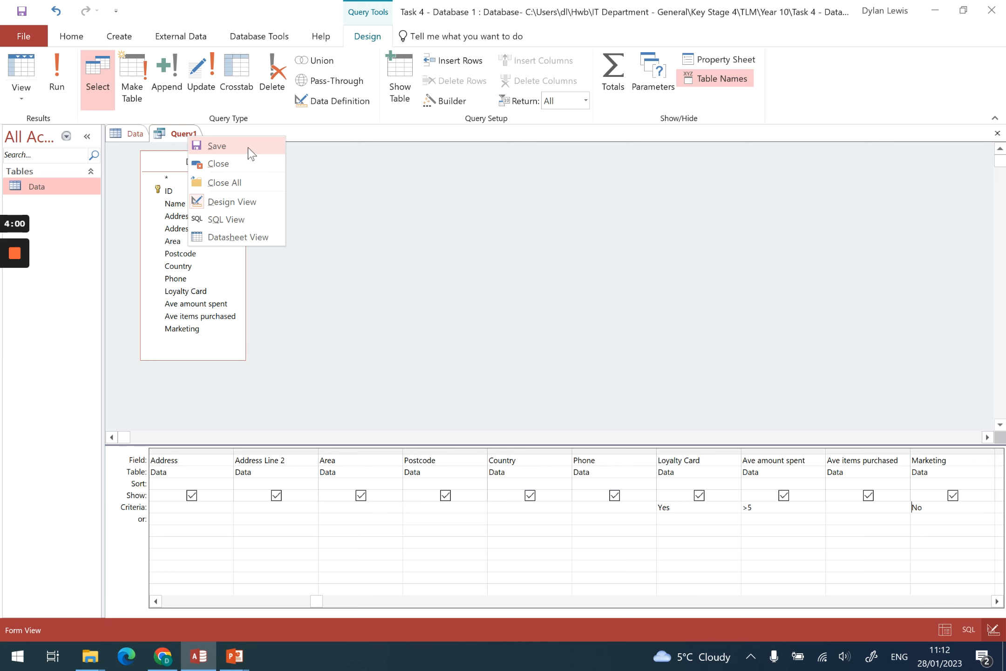
pyautogui.click(219, 146)
pyautogui.write('A ')
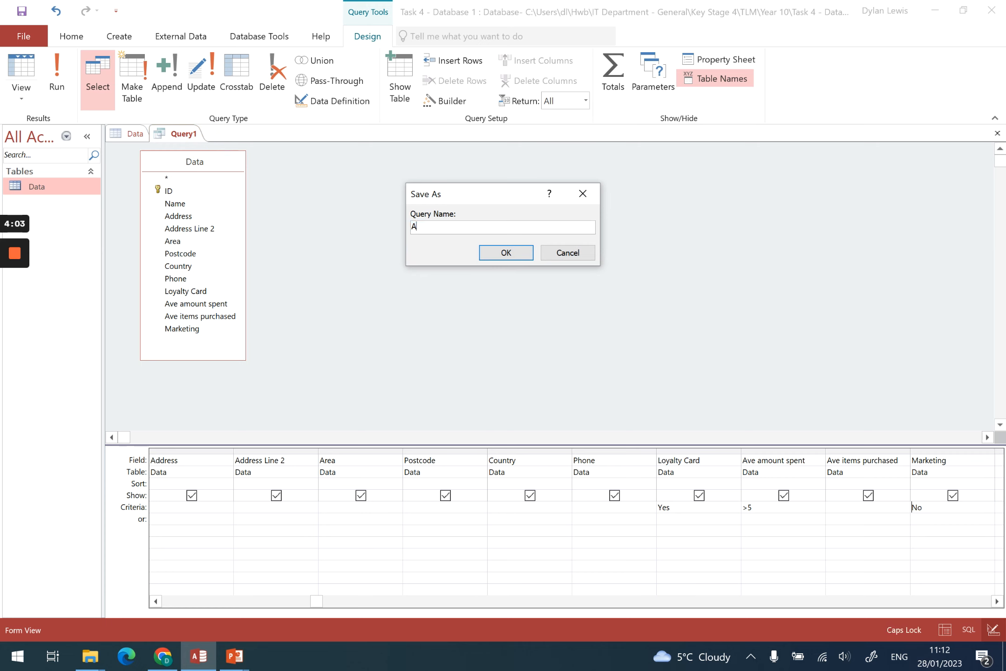
pyautogui.write('query to search for loyalt')
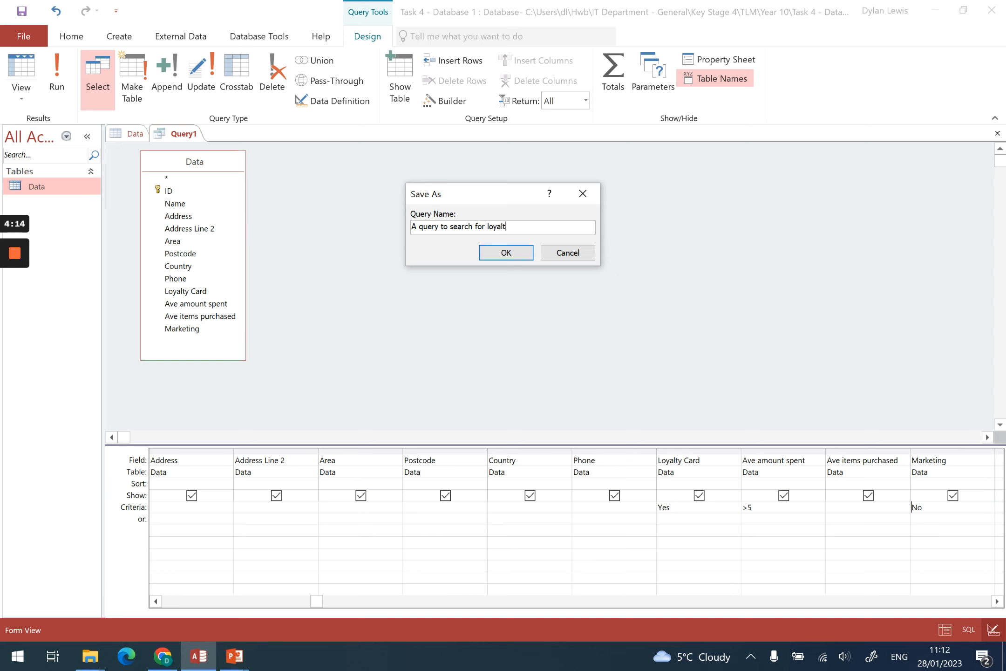
pyautogui.write('y cards aver')
pyautogui.press('BackSpace')
pyautogui.press('BackSpace')
pyautogui.write('erage spend and marketing')
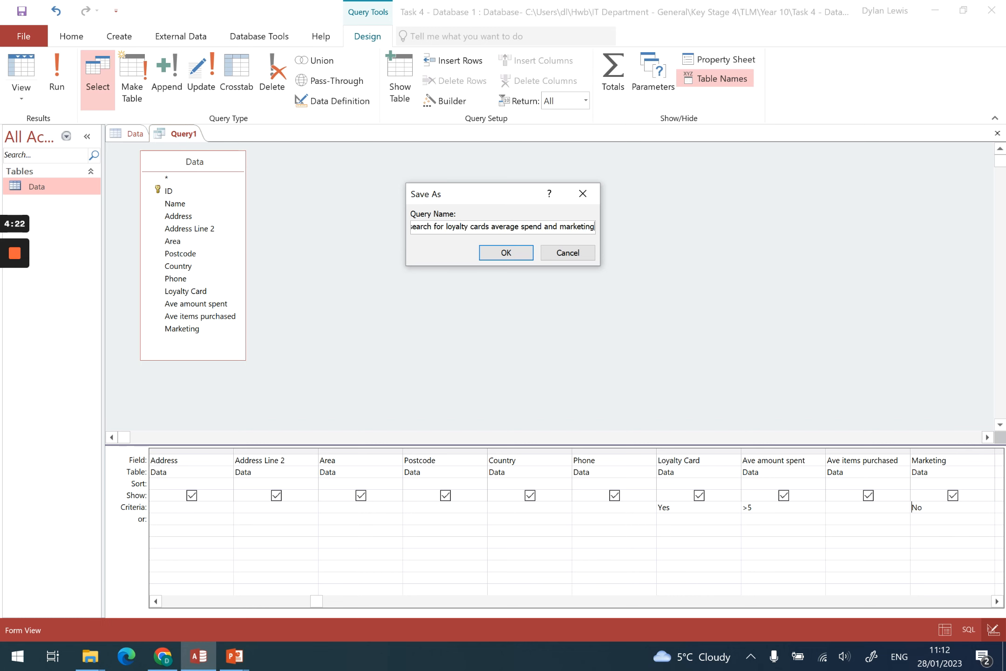
pyautogui.click(496, 250)
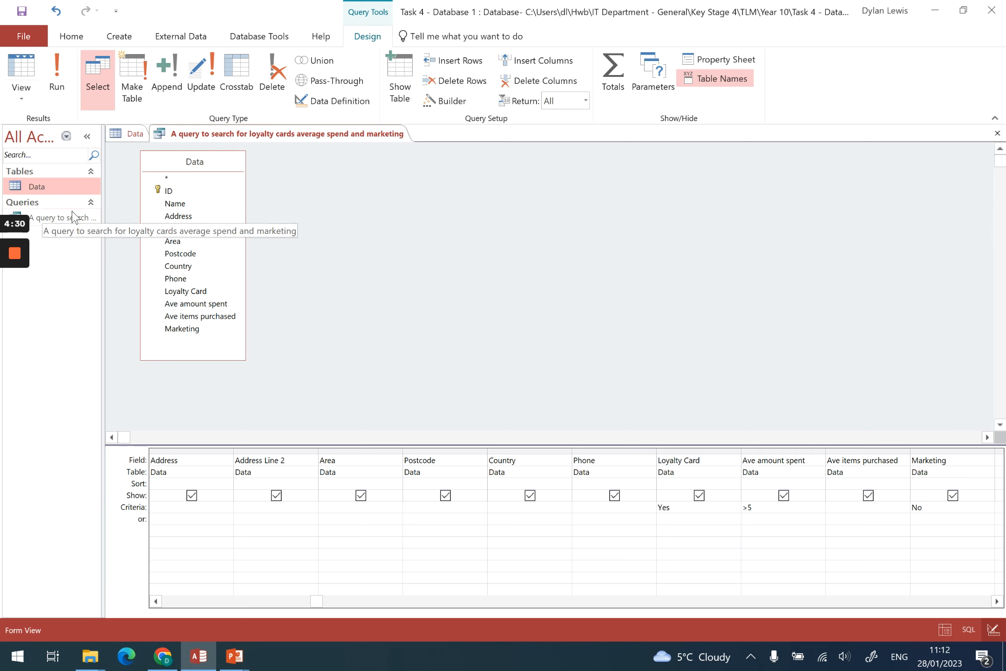
pyautogui.rightClick(326, 133)
pyautogui.click(353, 161)
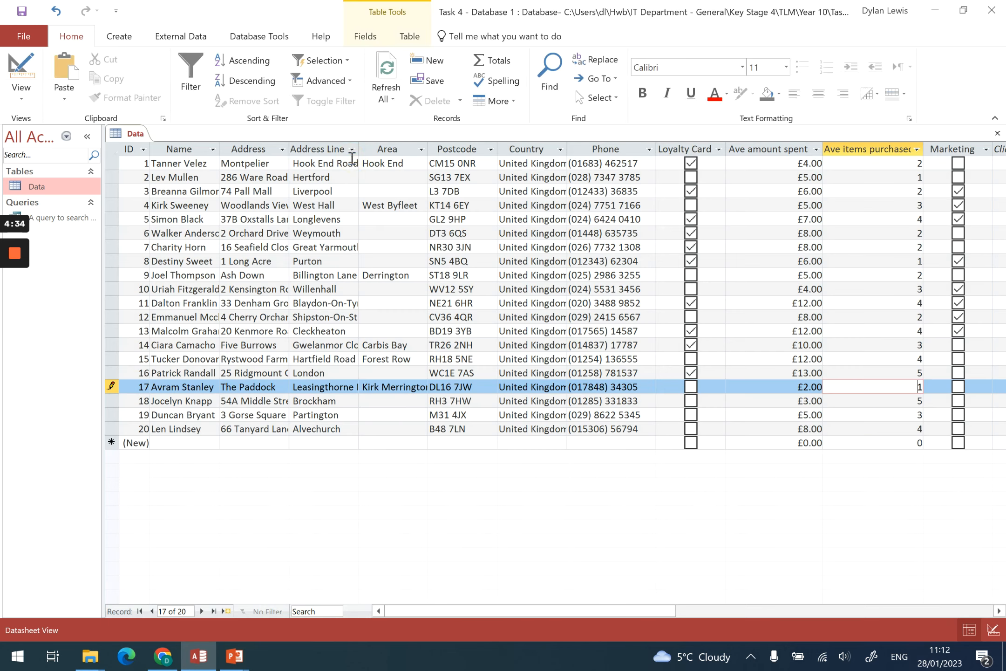